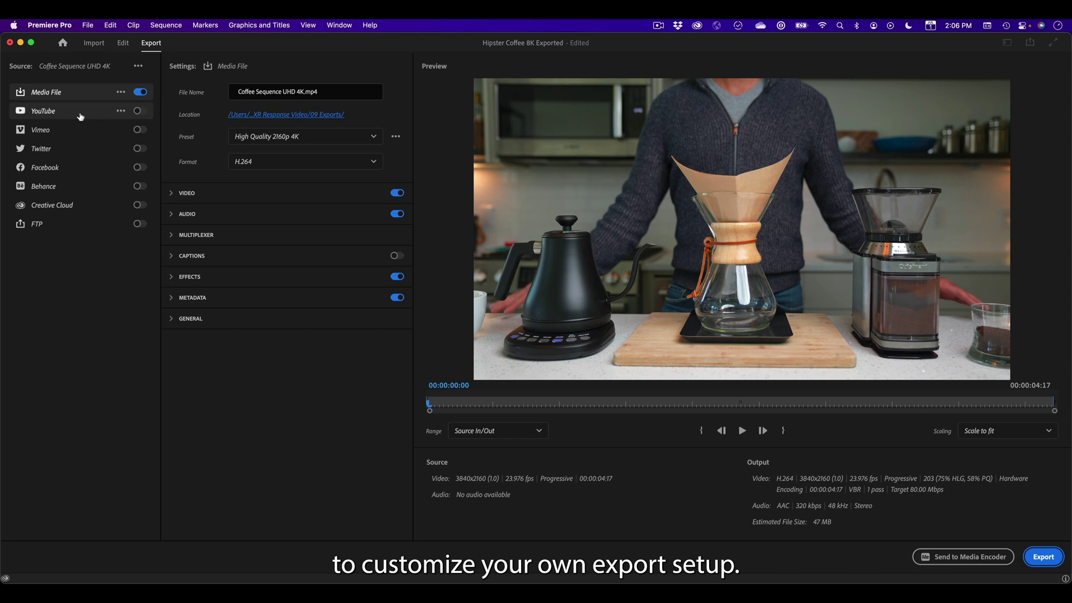
Step: Enable YouTube and Vimeo as additional destinations alongside Media File and export the coffee sequence
{"action": "left_click", "coordinate": [137, 111]}
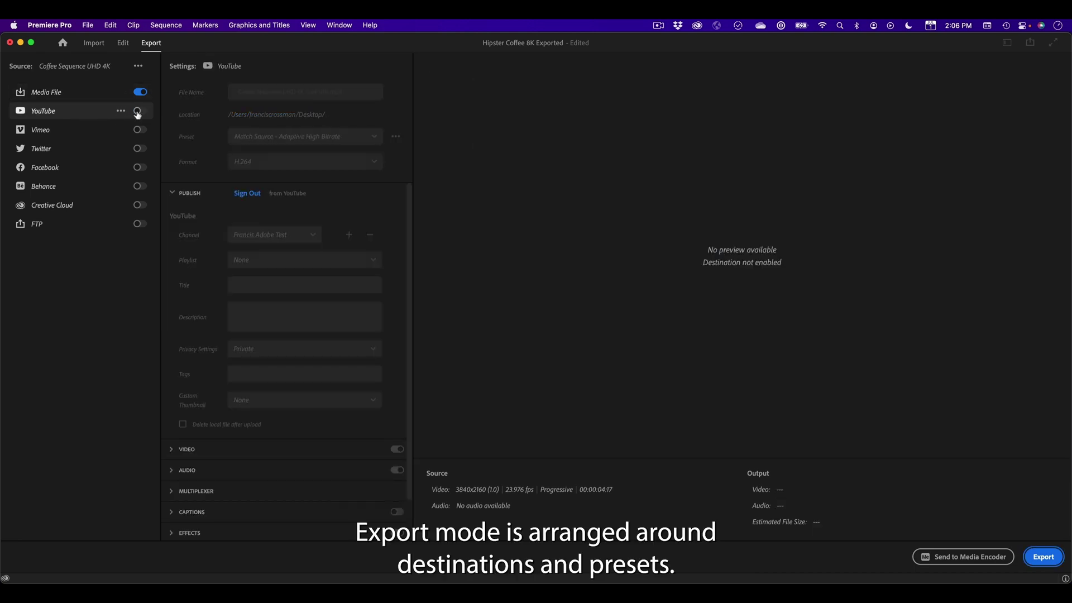
{"action": "left_click", "coordinate": [140, 130]}
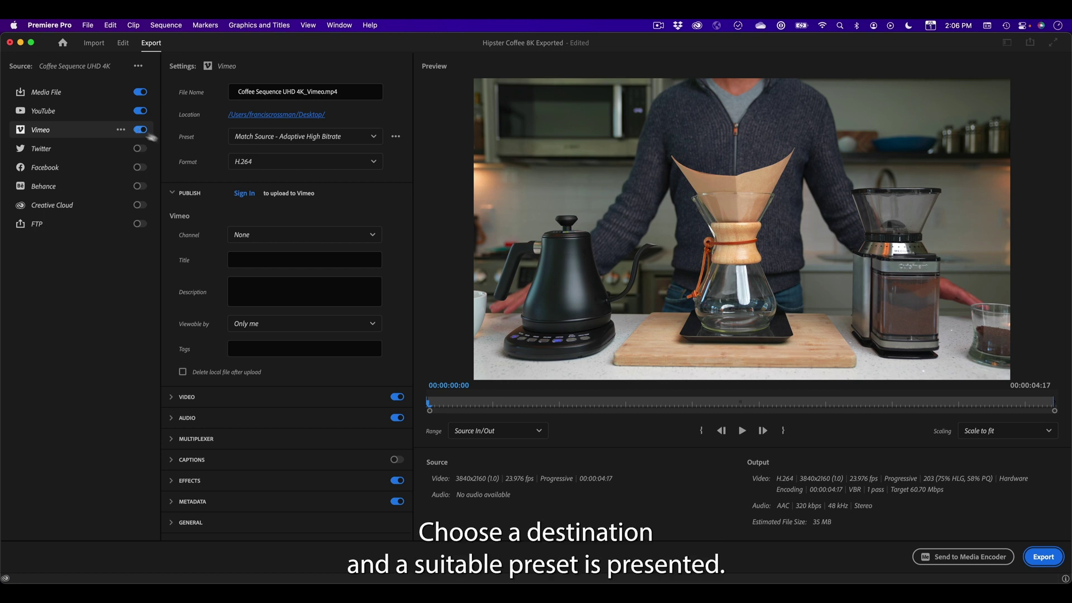
{"action": "left_click", "coordinate": [363, 139]}
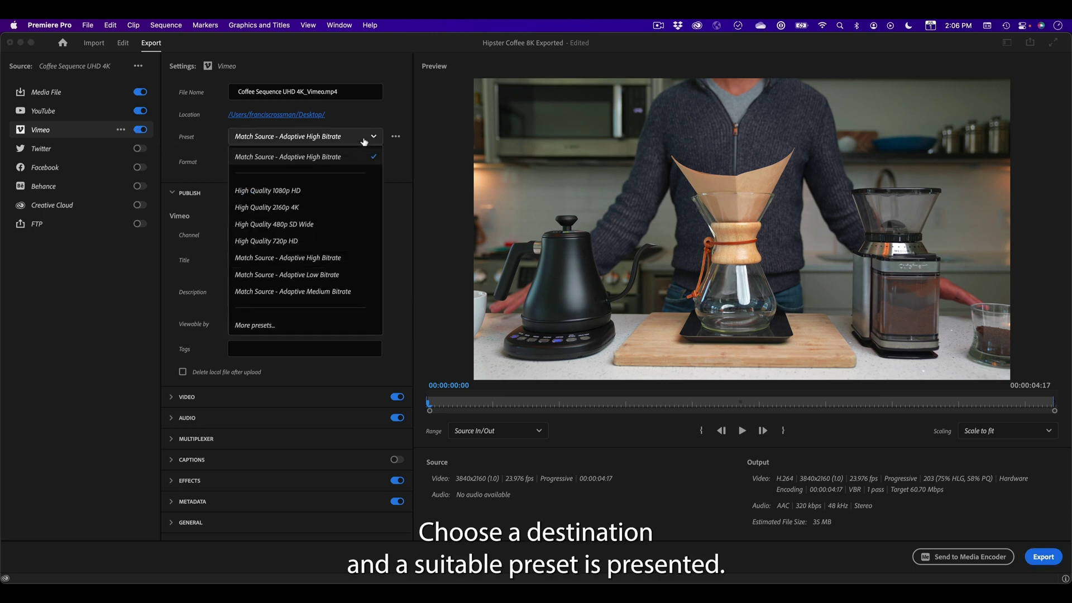
{"action": "left_click", "coordinate": [381, 116]}
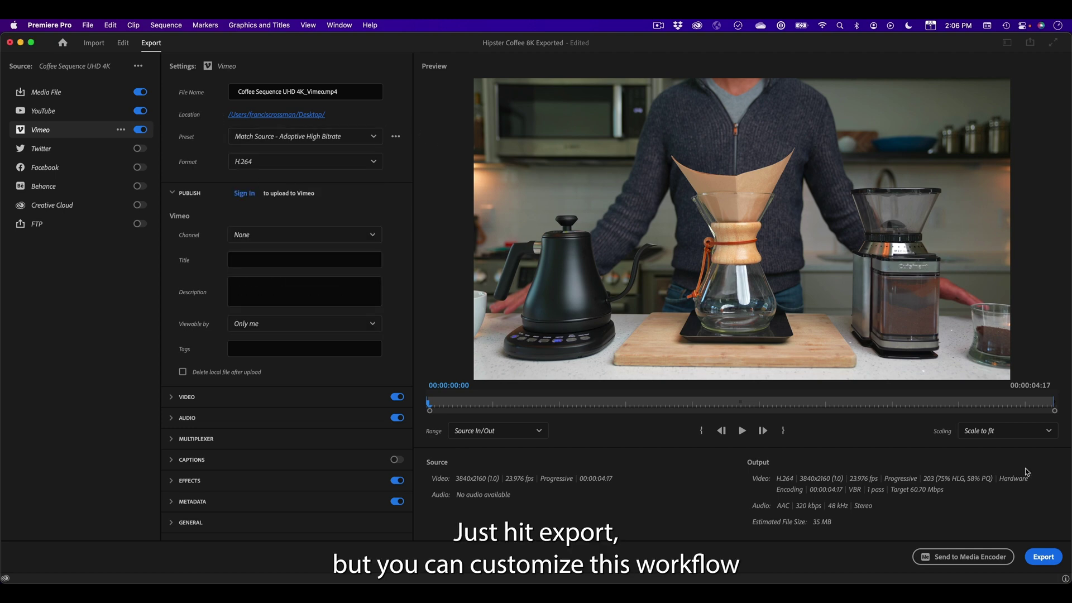
{"action": "left_click", "coordinate": [1044, 557]}
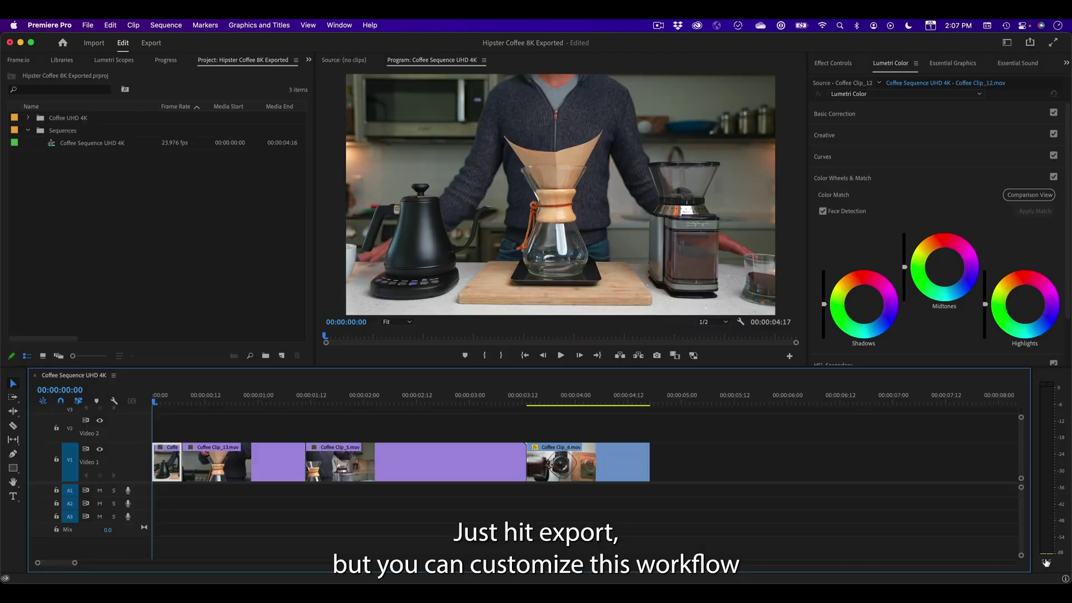
{"action": "left_click", "coordinate": [1047, 562]}
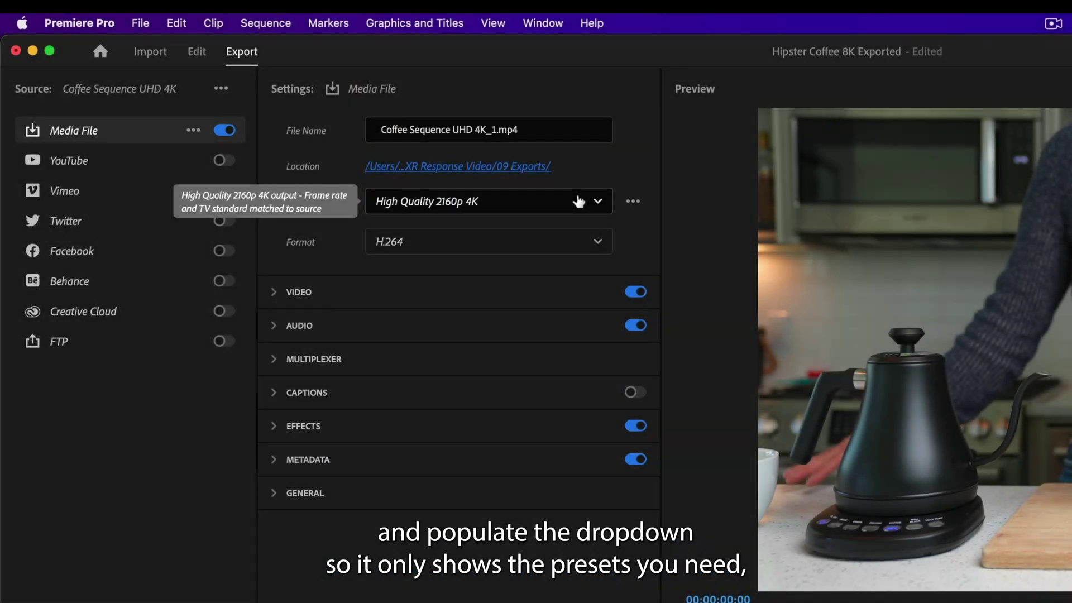
Step: Search the Preset Manager's system presets for Prores and mark the QuickTime Apple ProRes 422 preset as a favorite
{"action": "left_click", "coordinate": [579, 202]}
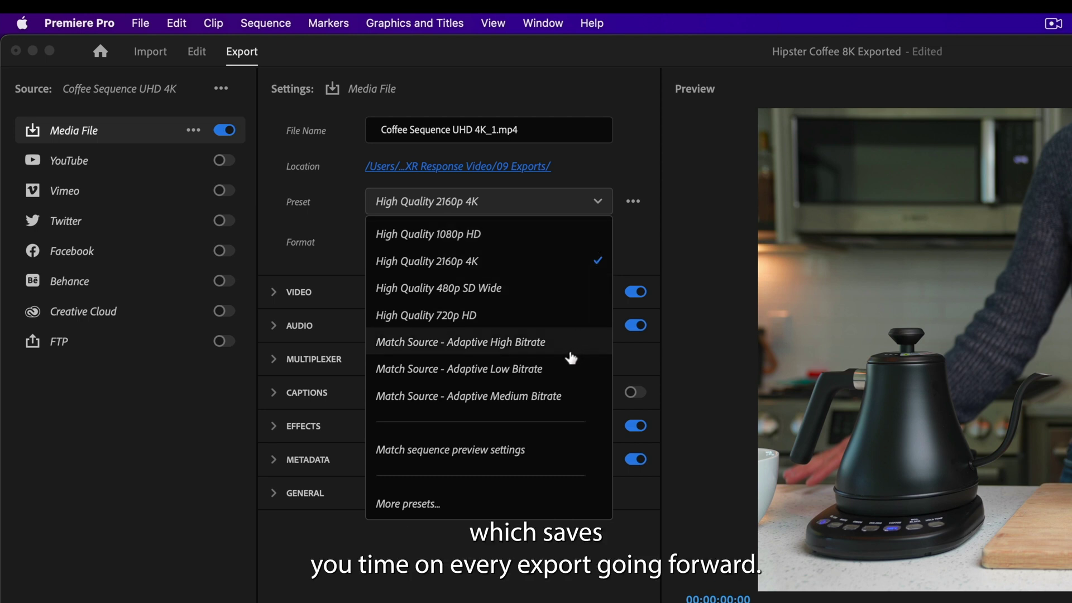
{"action": "left_click", "coordinate": [439, 507]}
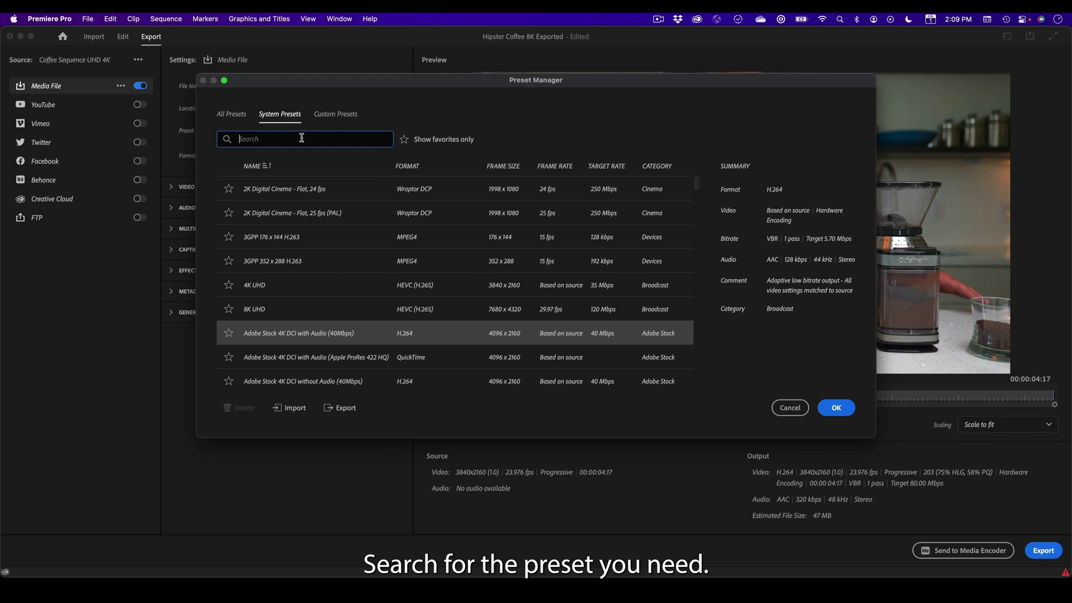
{"action": "type", "text": "Prores"}
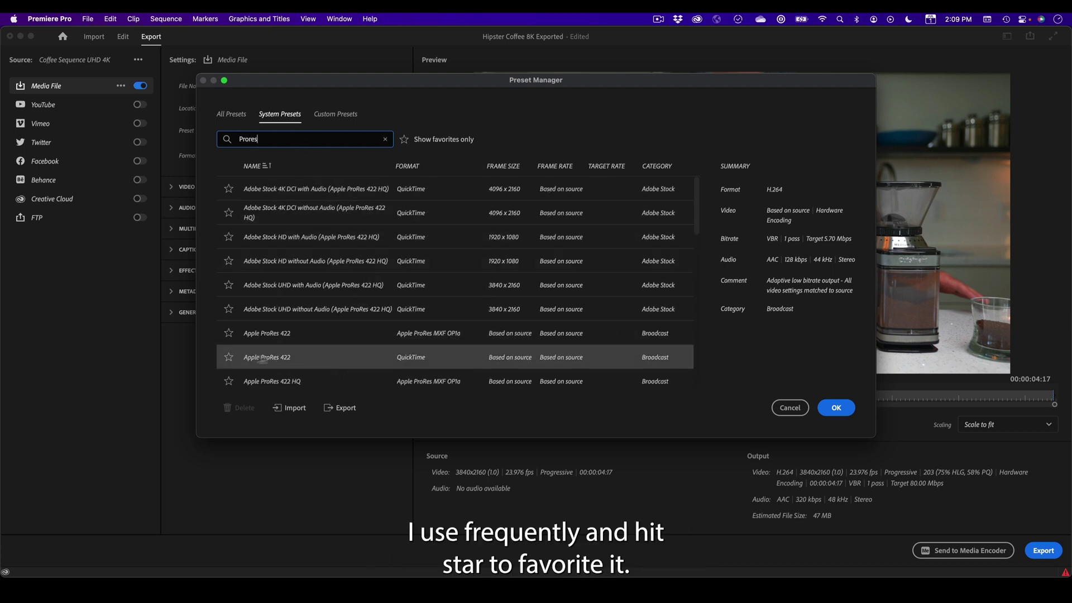
{"action": "left_click", "coordinate": [229, 357]}
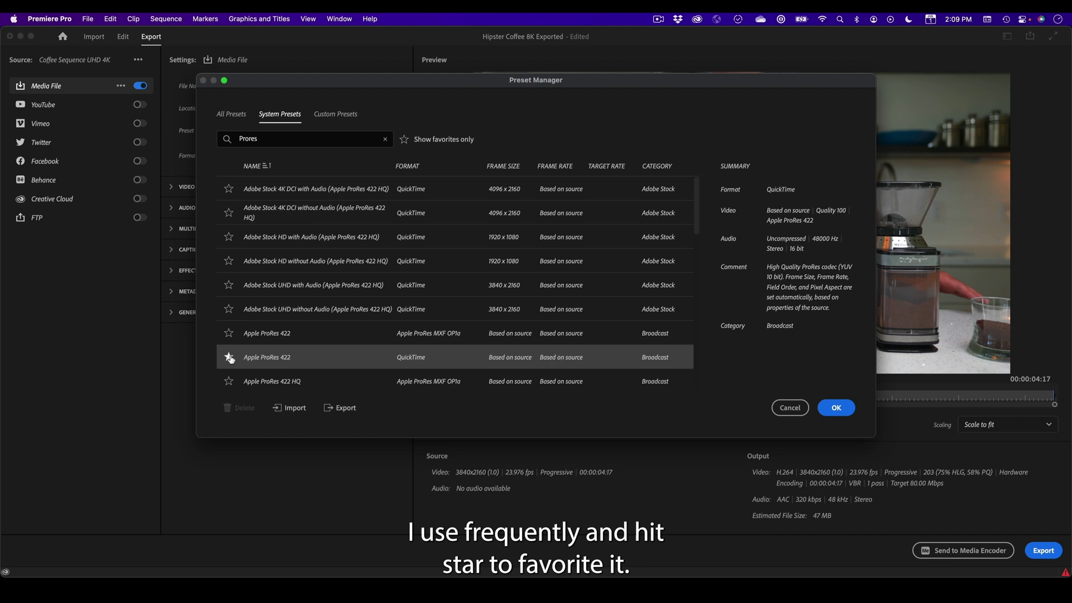
Step: Filter the presets to favorites only and unfavorite all except Apple ProRes 422 and Match Source - Adaptive High Bitrate, saving the changes
{"action": "left_click", "coordinate": [386, 139]}
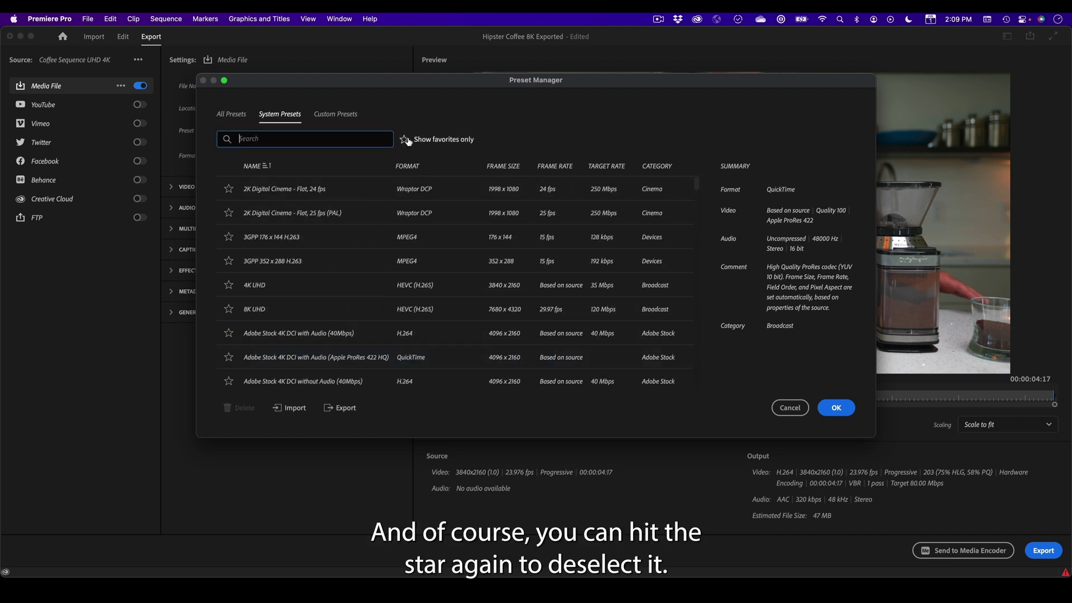
{"action": "left_click", "coordinate": [405, 140]}
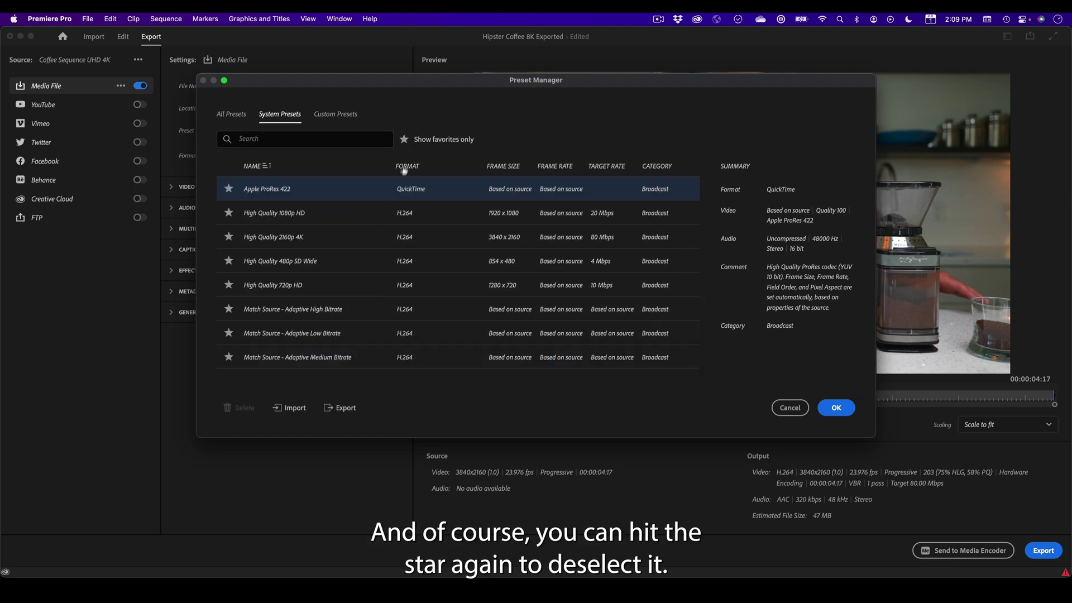
{"action": "left_click", "coordinate": [228, 213]}
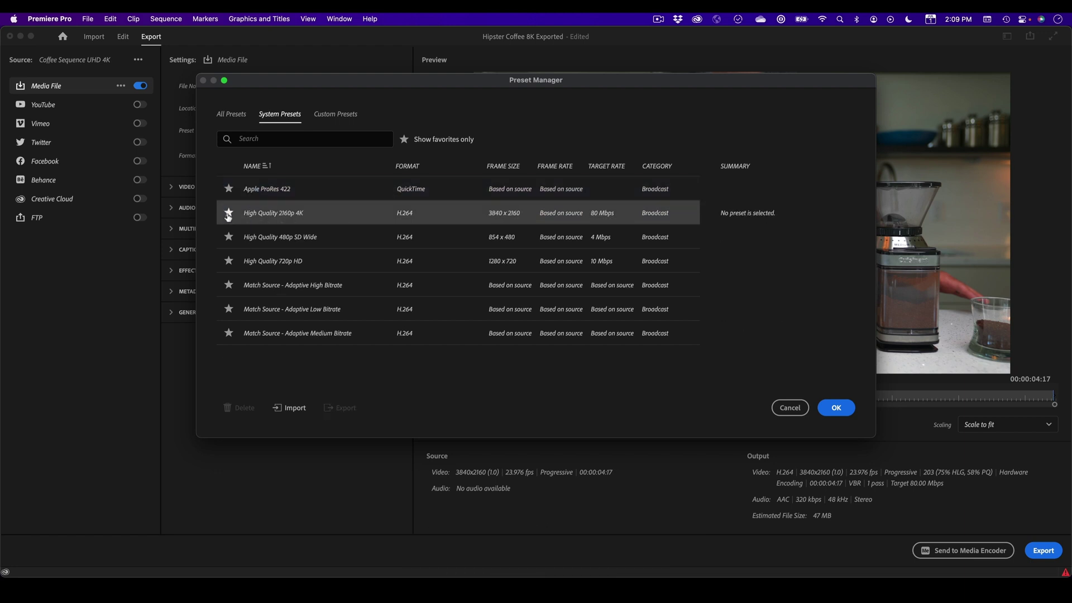
{"action": "left_click", "coordinate": [228, 213]}
{"action": "left_click", "coordinate": [228, 213]}
{"action": "left_click", "coordinate": [228, 213]}
{"action": "left_click", "coordinate": [228, 236]}
{"action": "left_click", "coordinate": [229, 237]}
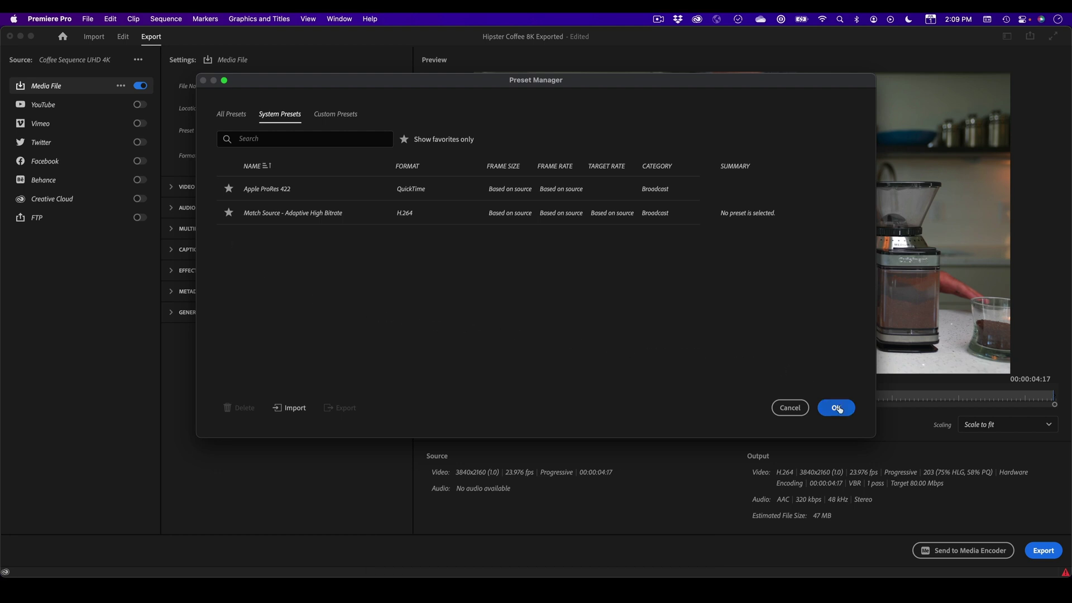
{"action": "left_click", "coordinate": [838, 409]}
Step: Search the Preset Manager for HEVC, favorite the Match Source - High Bitrate preset and load it for the export
{"action": "left_click", "coordinate": [366, 133]}
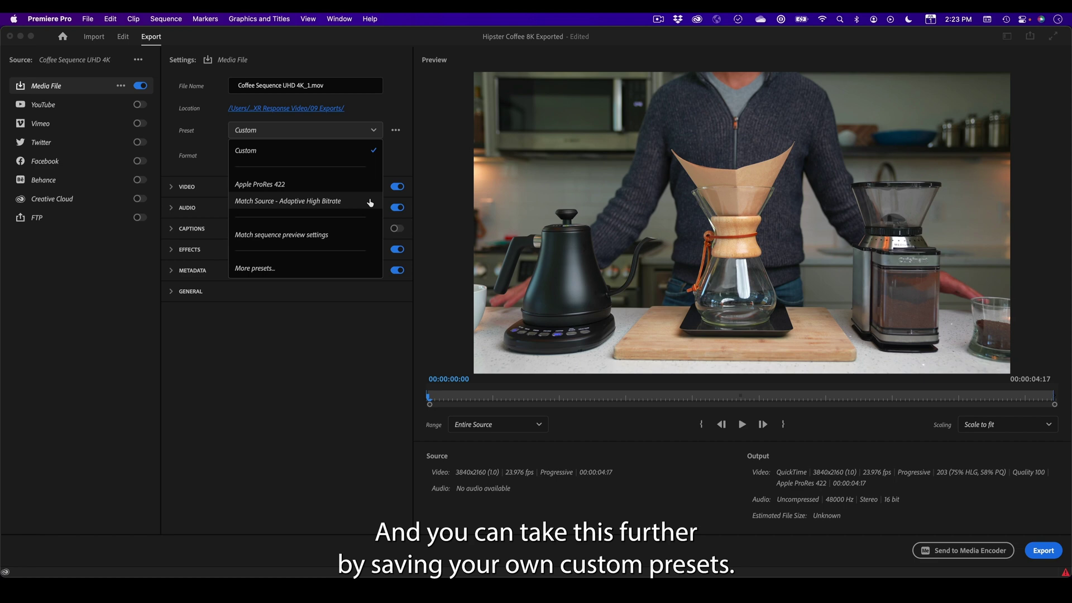
{"action": "left_click", "coordinate": [354, 268]}
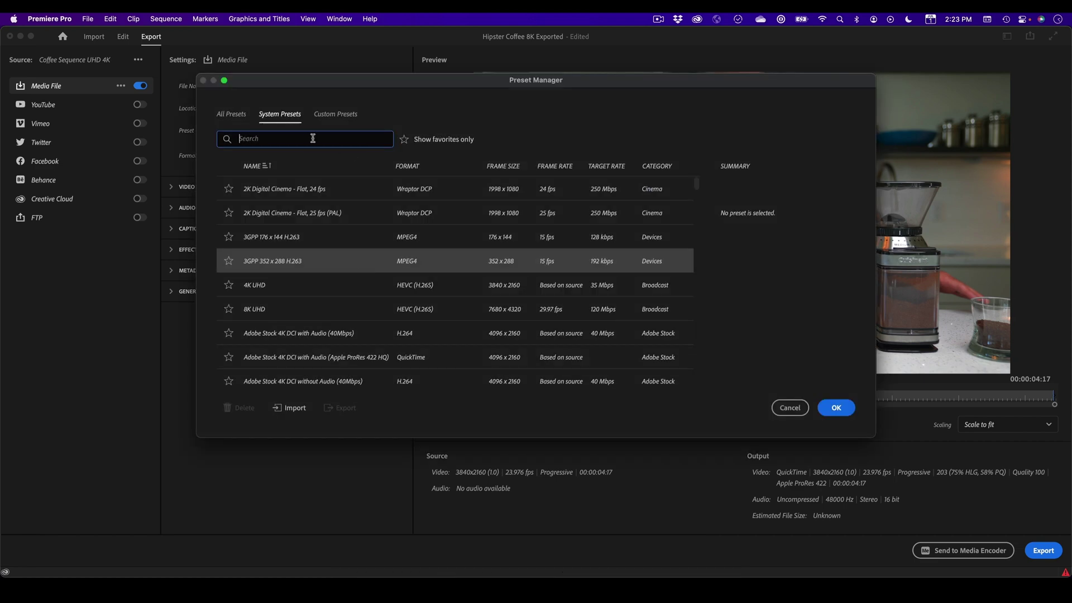
{"action": "type", "text": "HEVC"}
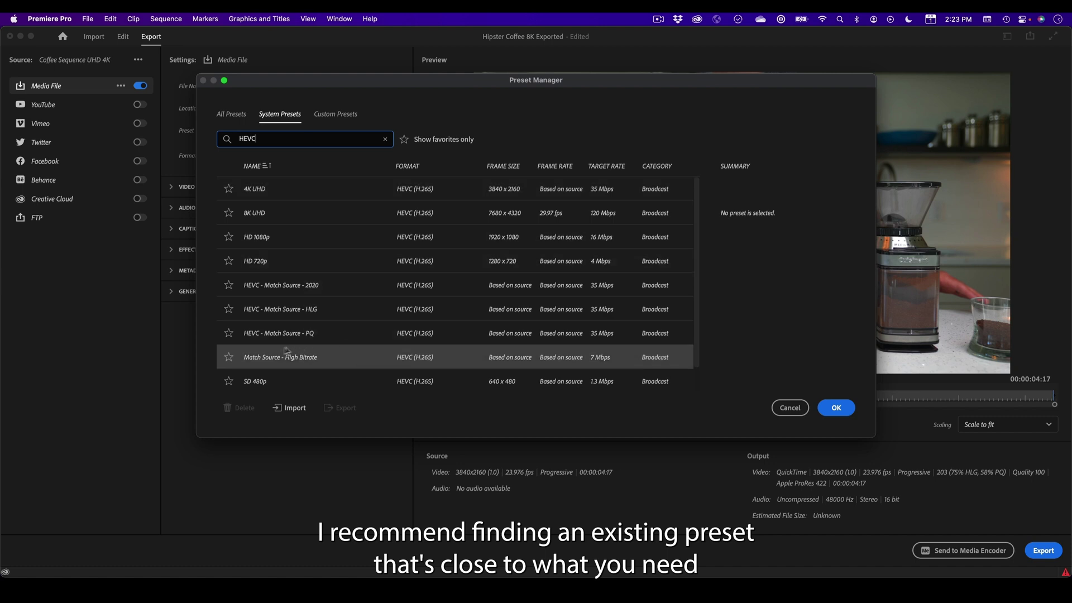
{"action": "left_click", "coordinate": [228, 359]}
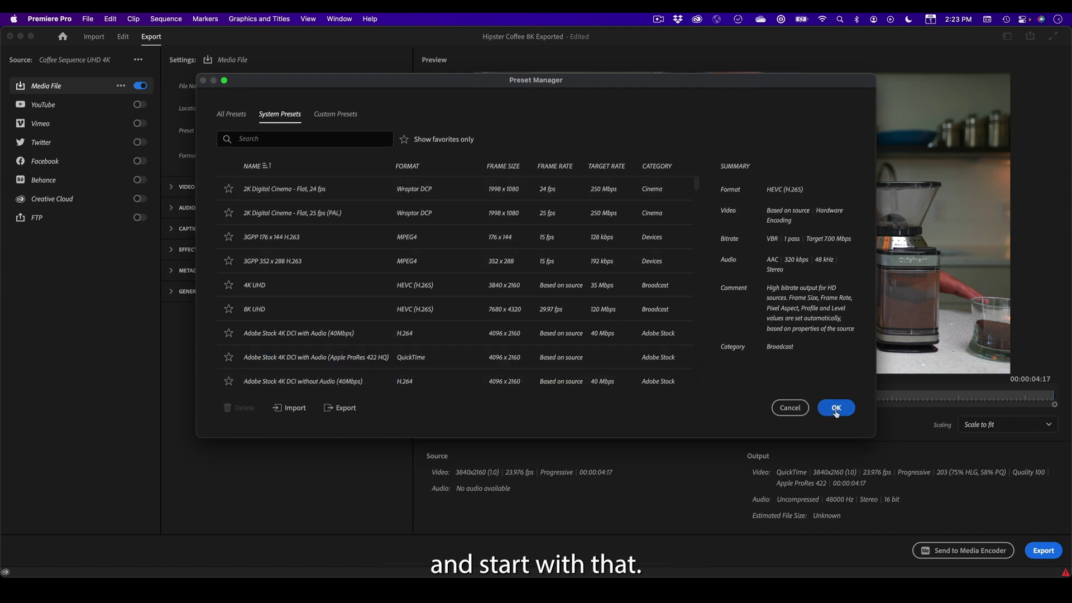
{"action": "left_click", "coordinate": [836, 407]}
Step: Expand the full video settings and set the HEVC target bitrate to 50 Mbps
{"action": "left_click", "coordinate": [170, 193]}
{"action": "left_click", "coordinate": [187, 336]}
{"action": "scroll", "coordinate": [408, 366], "scroll_direction": "down", "scroll_amount": 5}
{"action": "left_click", "coordinate": [304, 342]}
{"action": "left_click", "coordinate": [246, 376]}
{"action": "scroll", "coordinate": [411, 359], "scroll_direction": "down", "scroll_amount": 3}
{"action": "scroll", "coordinate": [411, 360], "scroll_direction": "down", "scroll_amount": 5}
{"action": "left_click", "coordinate": [386, 334]}
{"action": "type", "text": "50"}
{"action": "key", "text": "Return"}
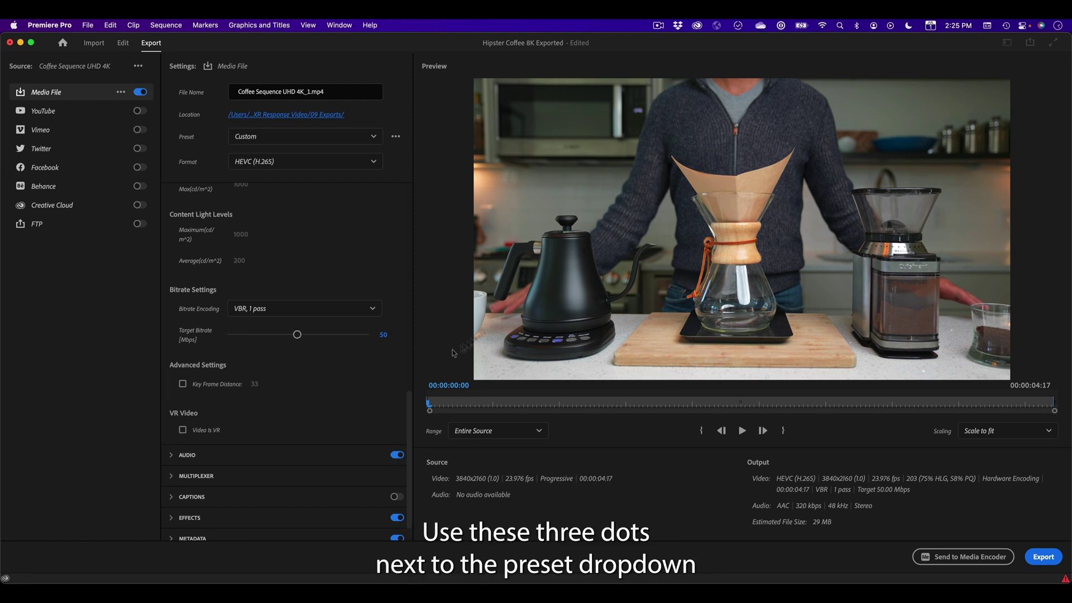
Step: Save the current export settings as a custom preset named HEVC 50Mbps
{"action": "left_click", "coordinate": [396, 139]}
{"action": "left_click", "coordinate": [377, 157]}
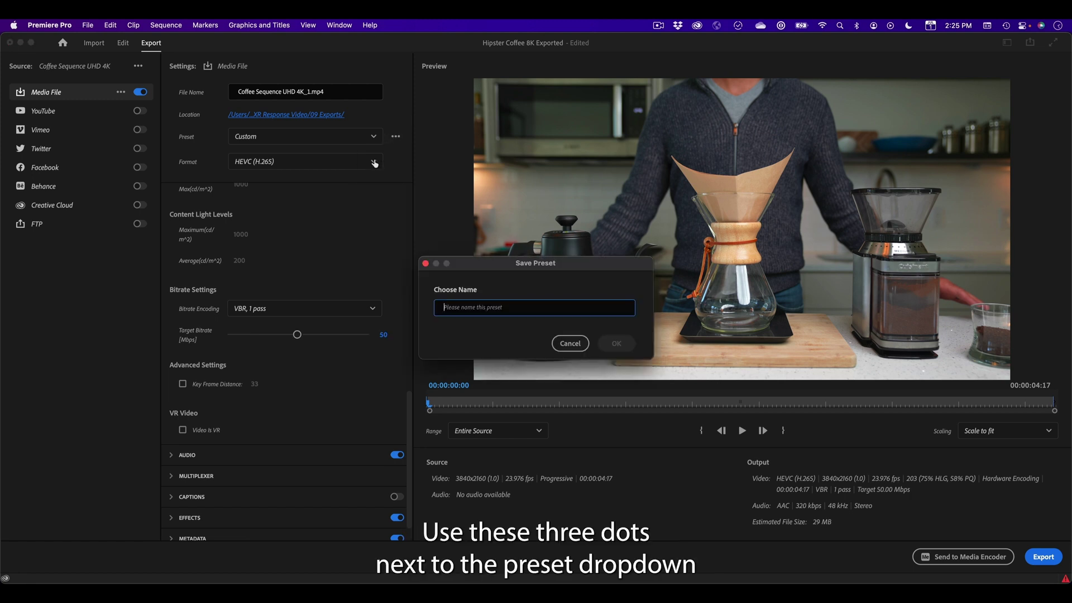
{"action": "type", "text": "HEVC"}
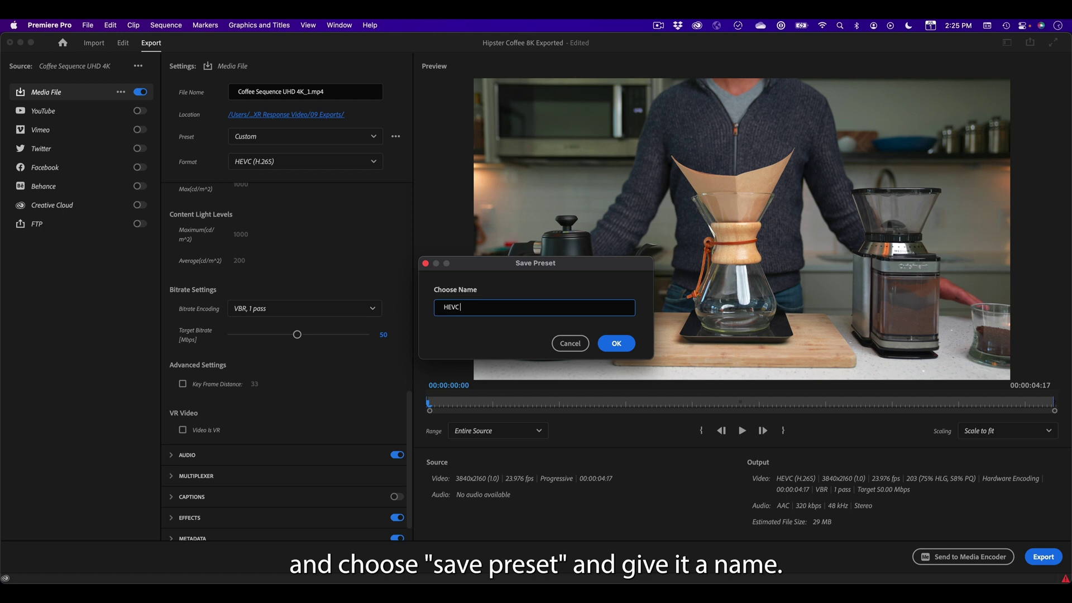
{"action": "type", "text": " 50Mbps"}
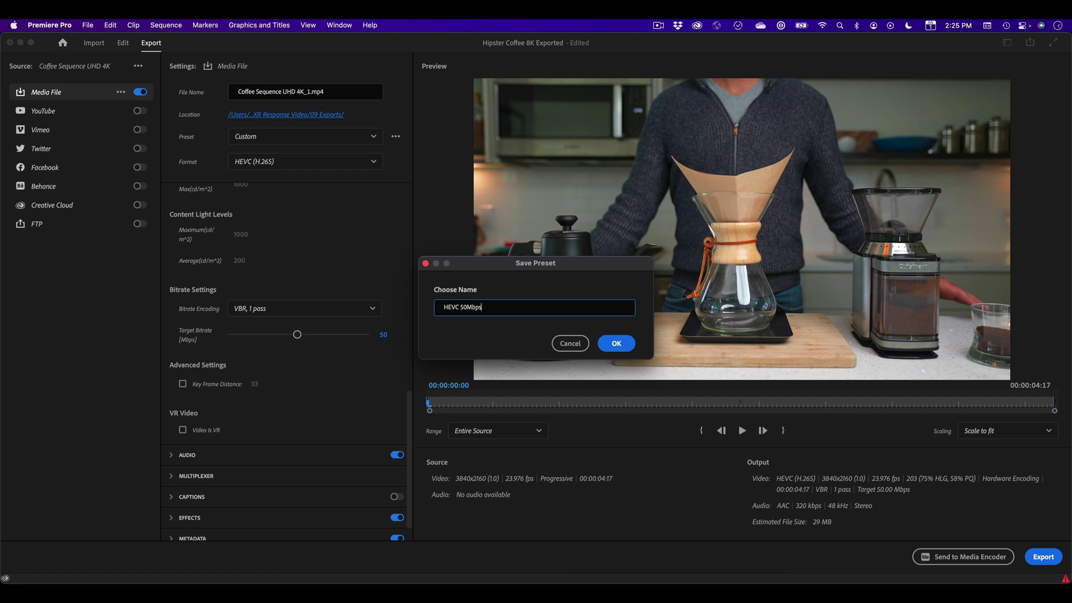
{"action": "left_click", "coordinate": [617, 347]}
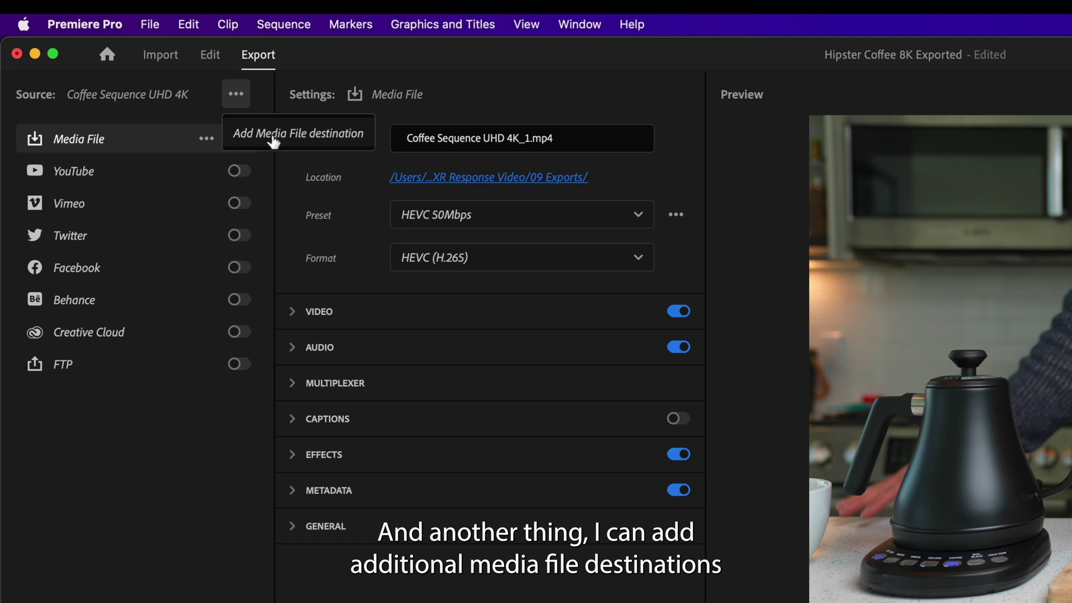
Step: Add and enable a second Media File destination that uses the High Quality 720p HD preset
{"action": "left_click", "coordinate": [237, 97]}
{"action": "left_click", "coordinate": [234, 397]}
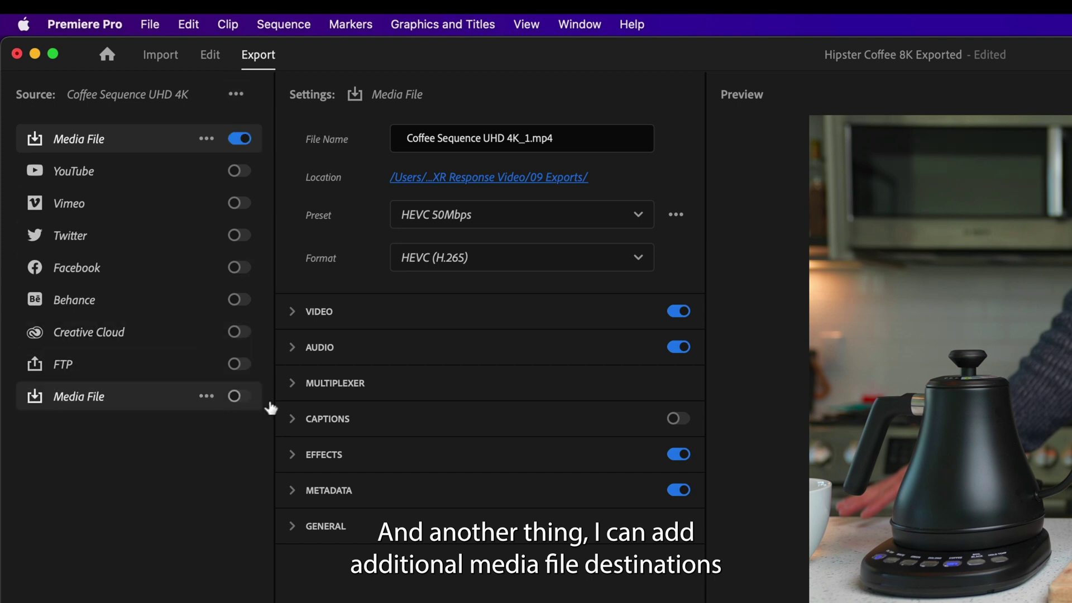
{"action": "left_click", "coordinate": [503, 215]}
{"action": "left_click", "coordinate": [500, 364]}
Step: Rename the added Media File destination to H264 720P
{"action": "left_click", "coordinate": [206, 398]}
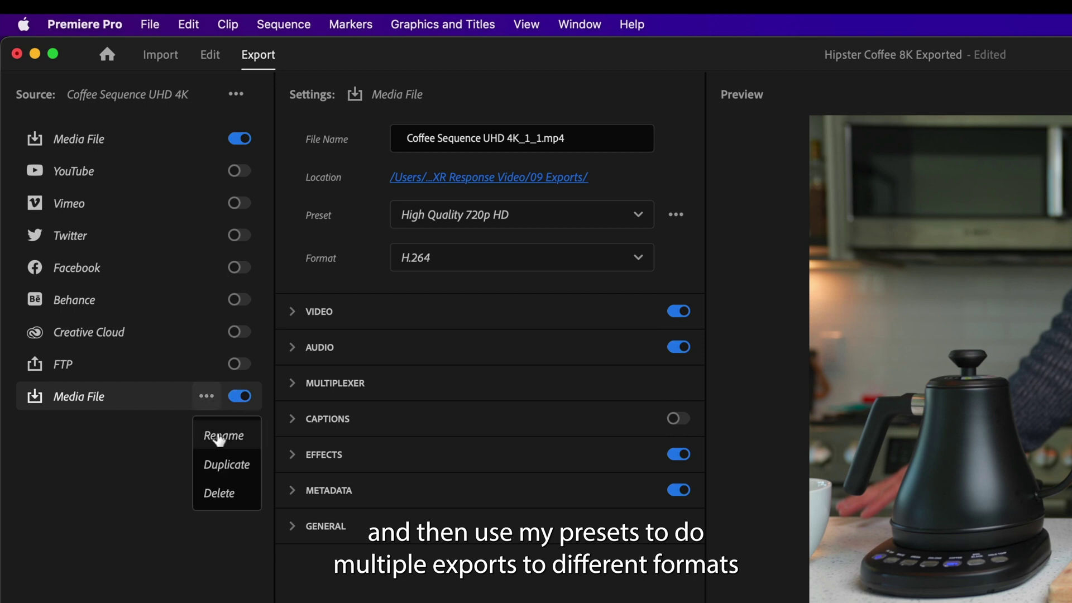
{"action": "left_click", "coordinate": [220, 438]}
{"action": "type", "text": "H264 720P"}
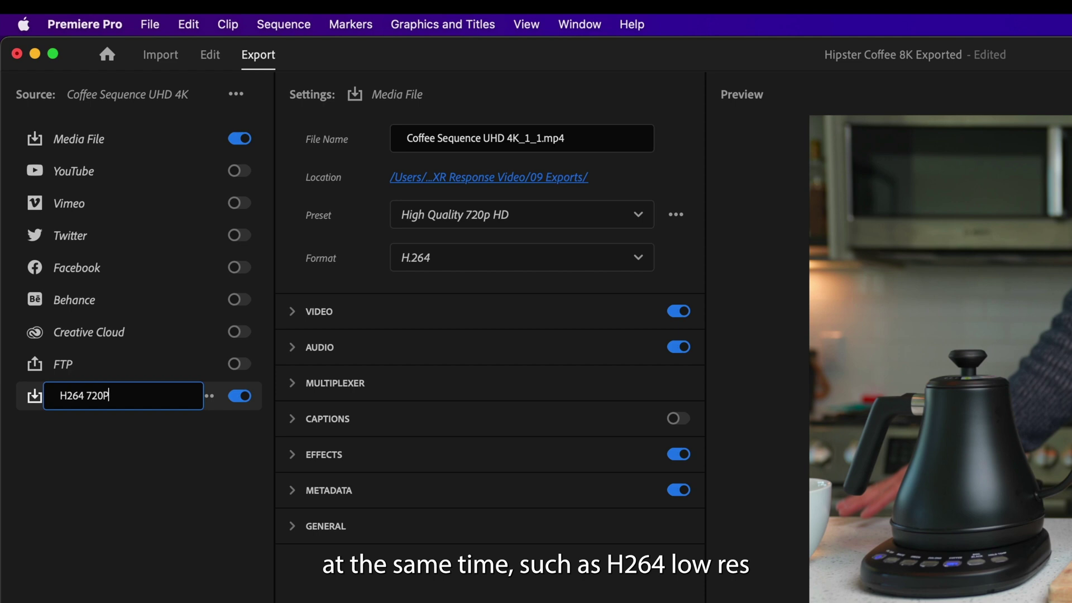
{"action": "key", "text": "Return"}
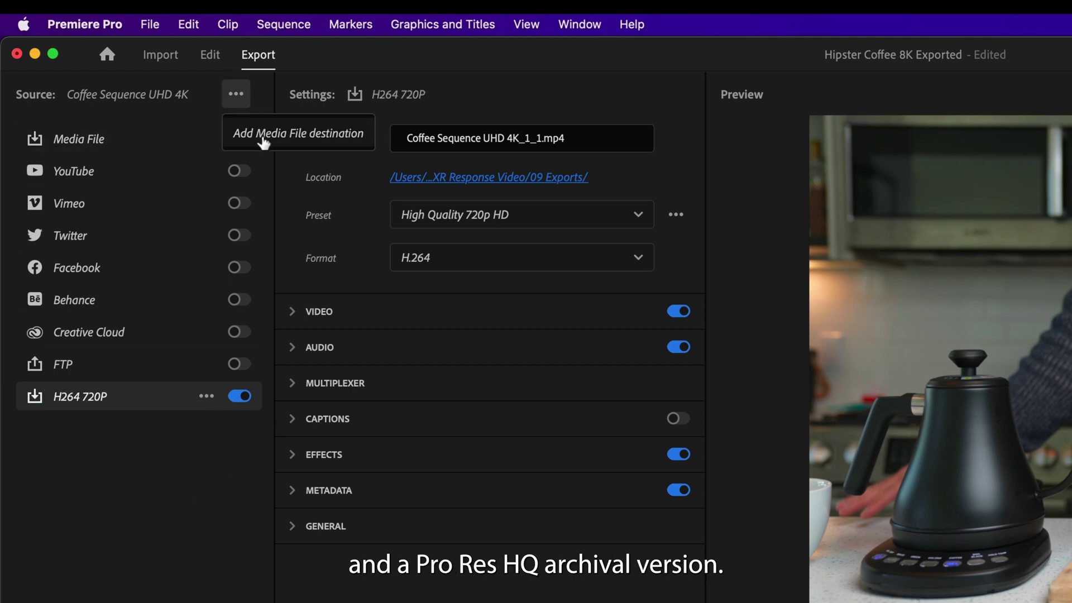
Step: Add and enable another Media File destination that uses the Apple ProRes 422 HQ preset
{"action": "left_click", "coordinate": [236, 94]}
{"action": "left_click", "coordinate": [237, 428]}
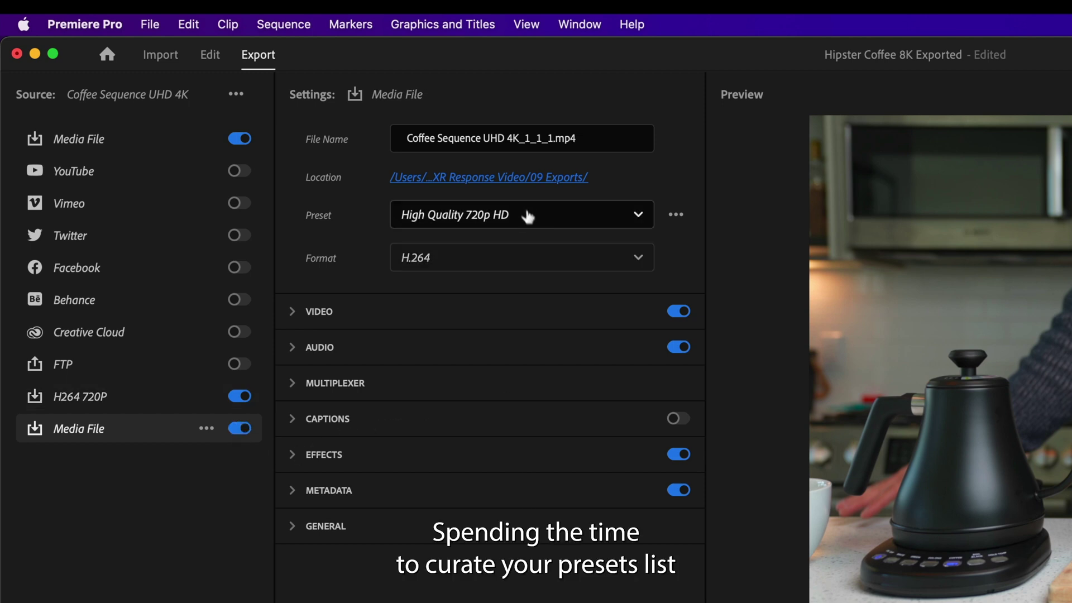
{"action": "left_click", "coordinate": [529, 220]}
{"action": "left_click", "coordinate": [521, 278]}
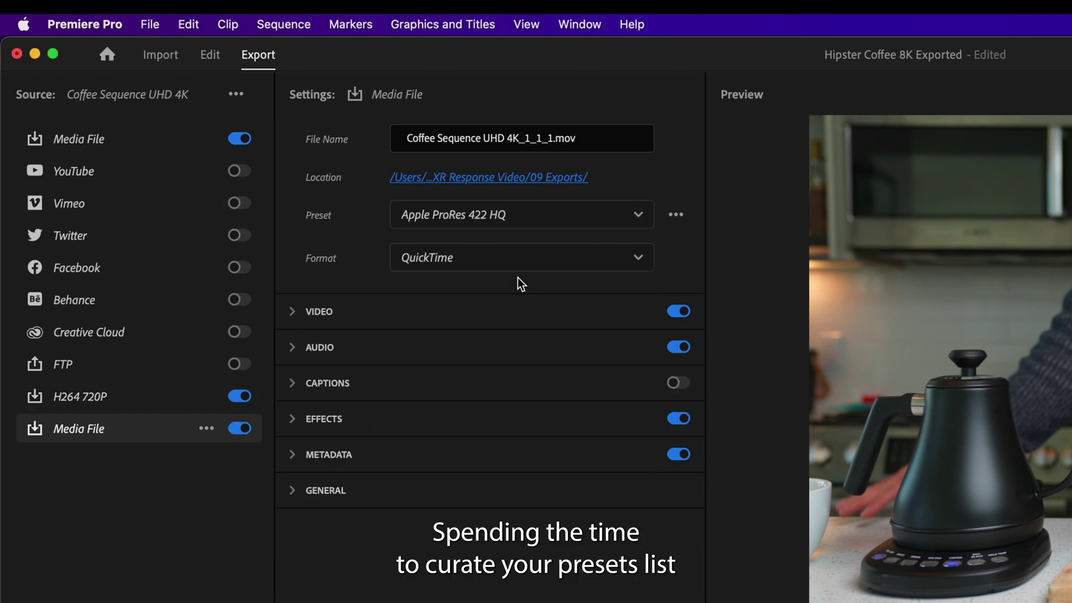
Step: Rename the Apple ProRes 422 HQ destination to ProRes HQ Archival
{"action": "left_click", "coordinate": [207, 429]}
{"action": "left_click", "coordinate": [230, 465]}
{"action": "type", "text": "ProRes"}
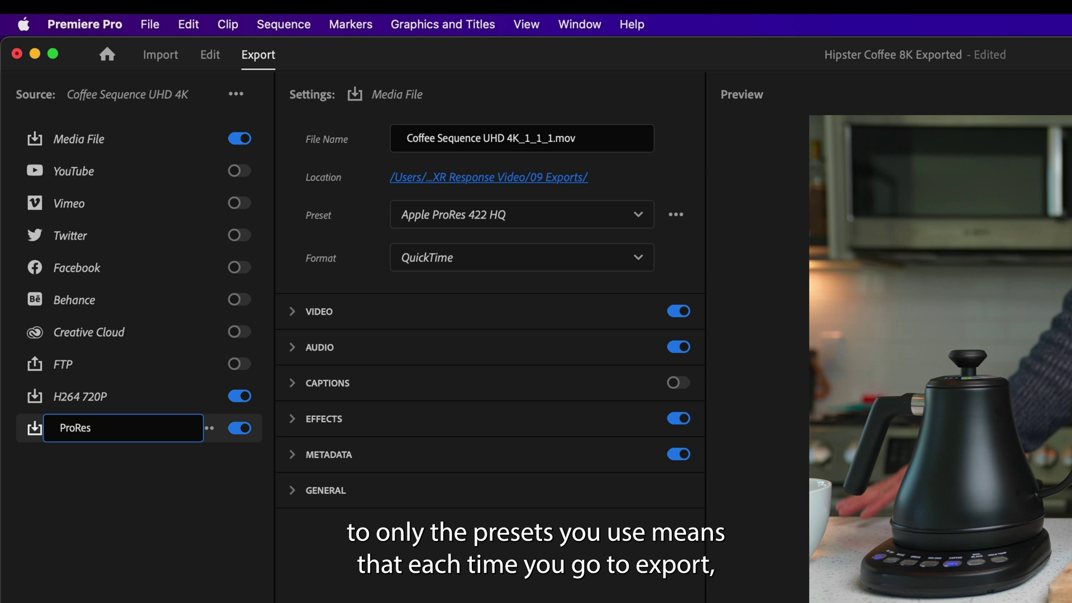
{"action": "type", "text": " HQ Archival"}
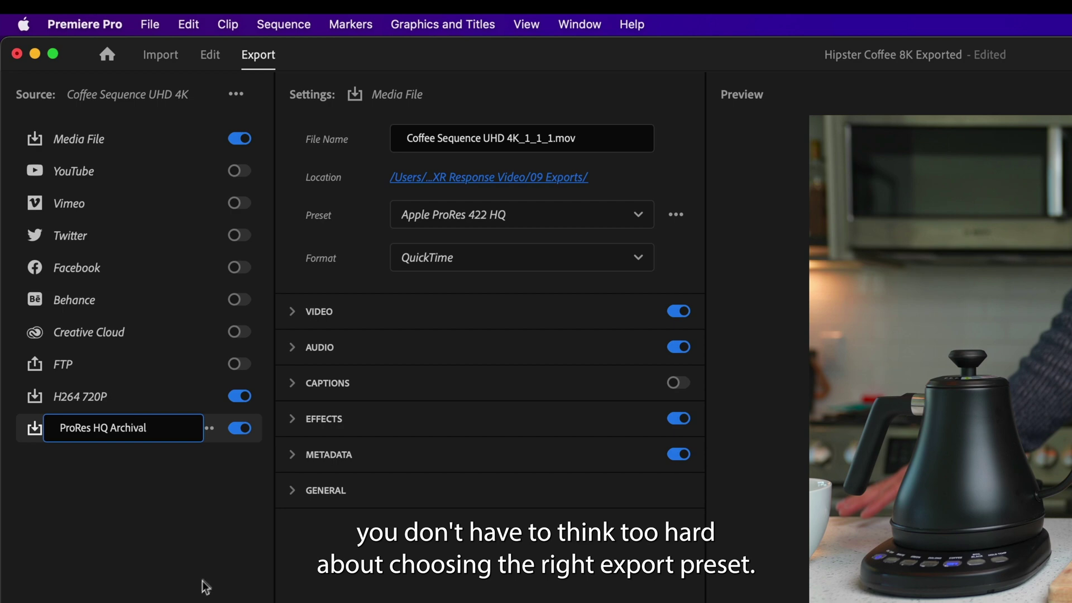
{"action": "key", "text": "Return"}
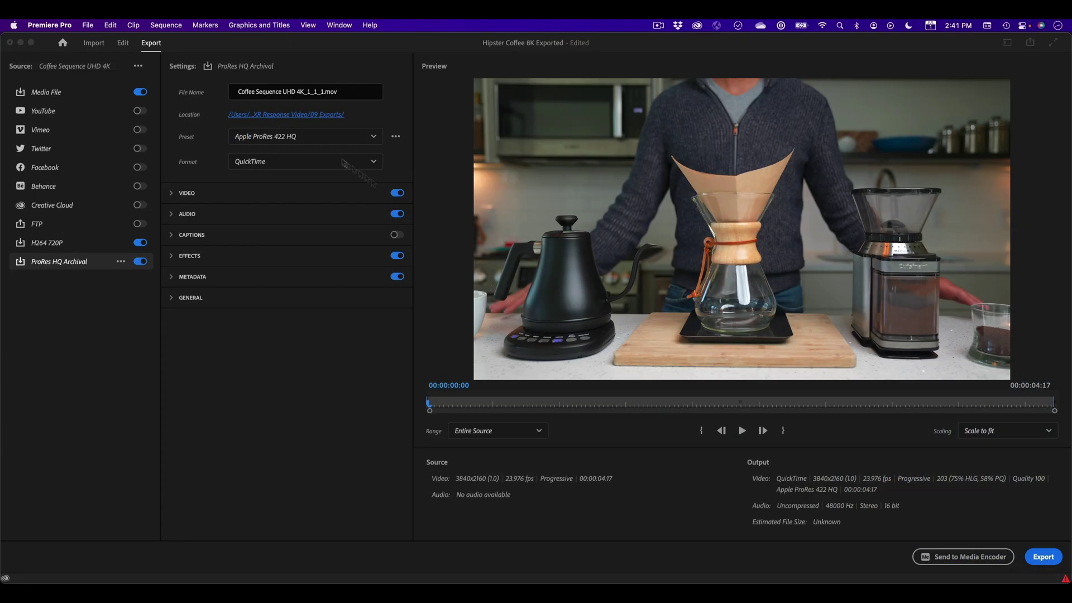
Step: Return to the editing workspace and run a Quick Export of the coffee sequence with the High Quality 720p HD preset
{"action": "left_click", "coordinate": [123, 44]}
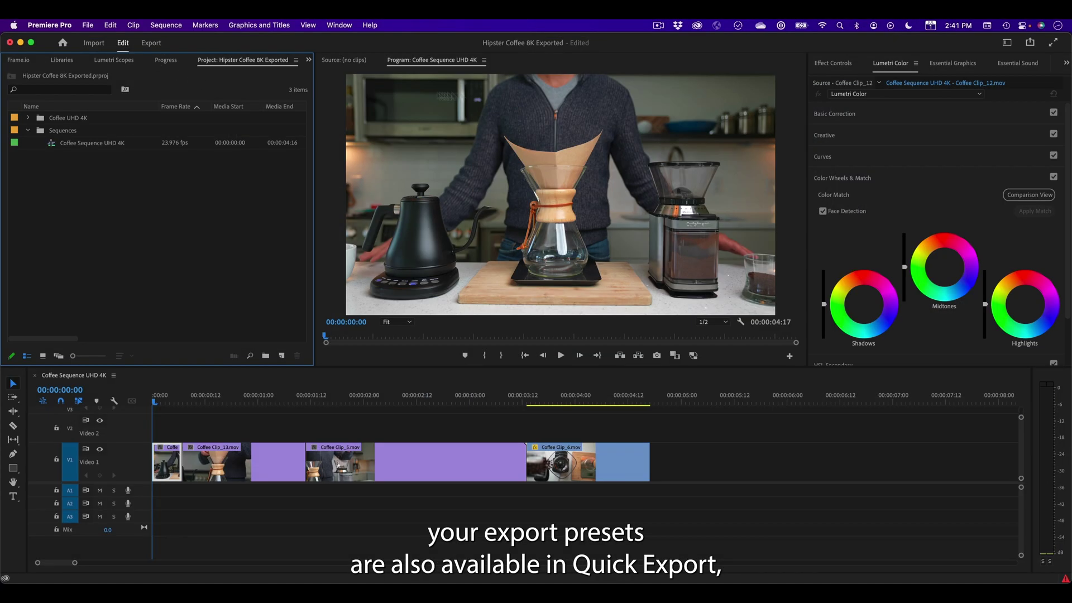
{"action": "left_click", "coordinate": [1031, 44]}
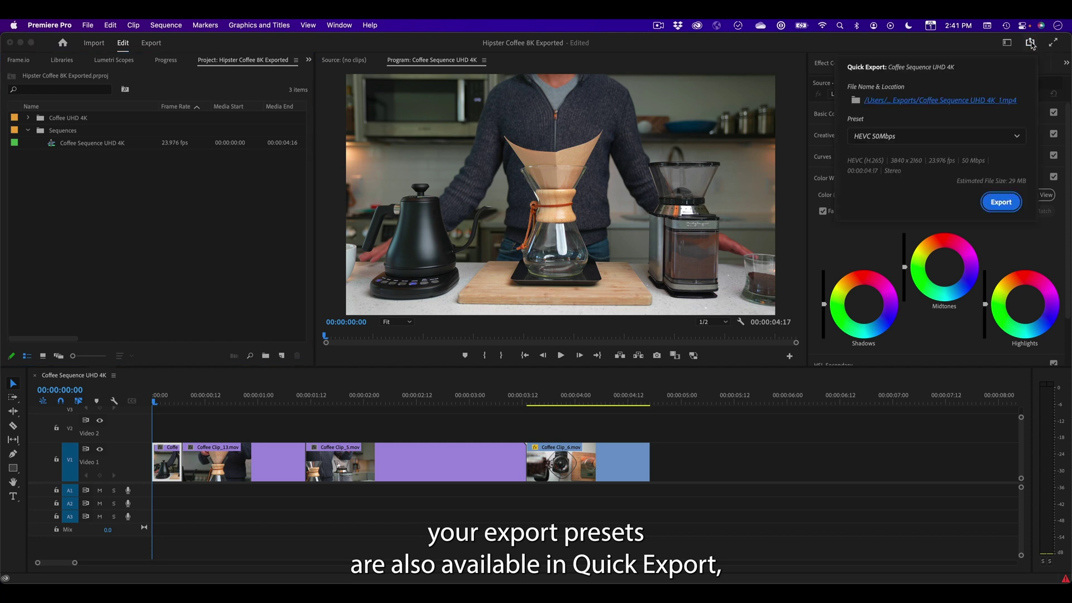
{"action": "left_click", "coordinate": [949, 137]}
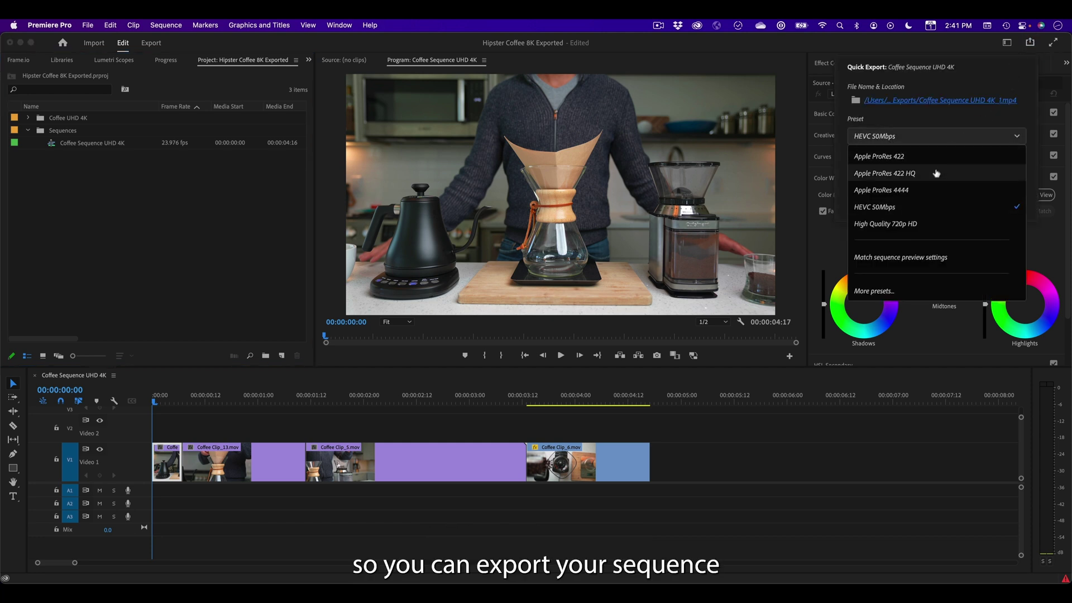
{"action": "left_click", "coordinate": [919, 225]}
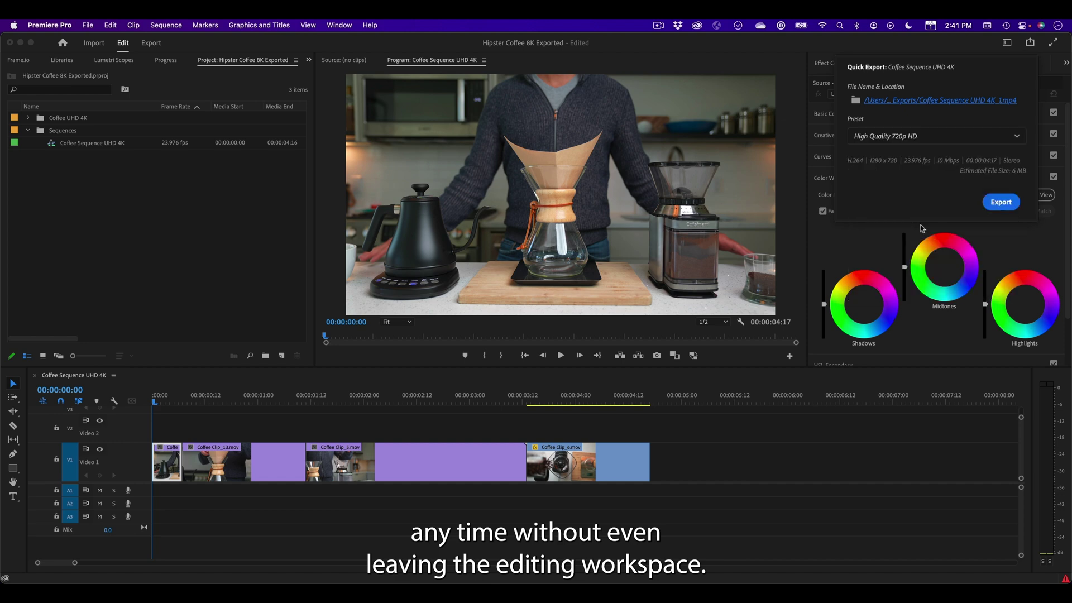
{"action": "left_click", "coordinate": [1000, 202]}
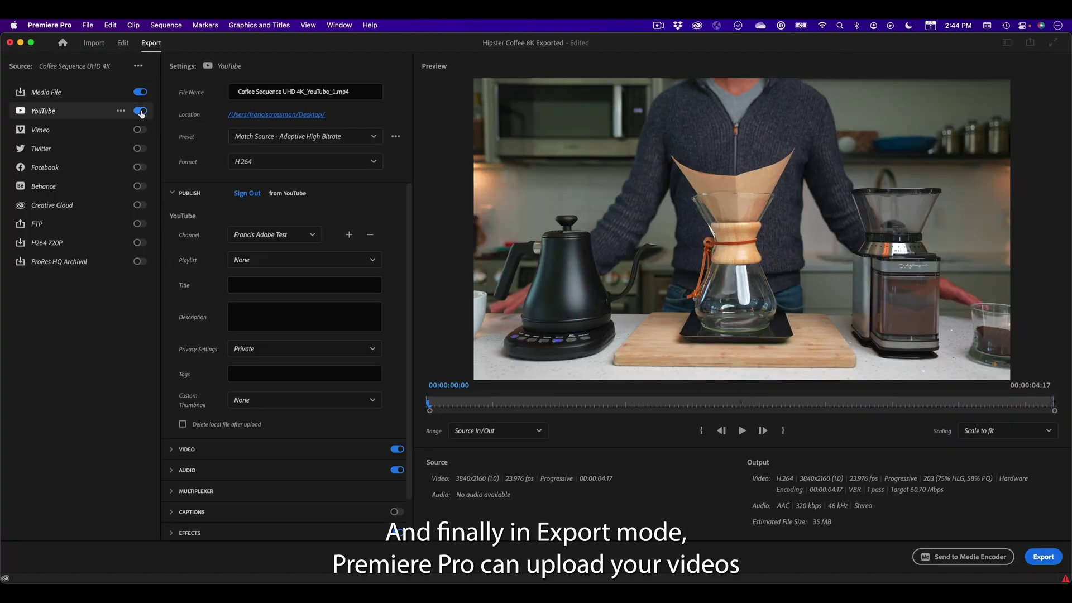
Step: Set the YouTube destination's privacy setting to Private
{"action": "left_click", "coordinate": [305, 353]}
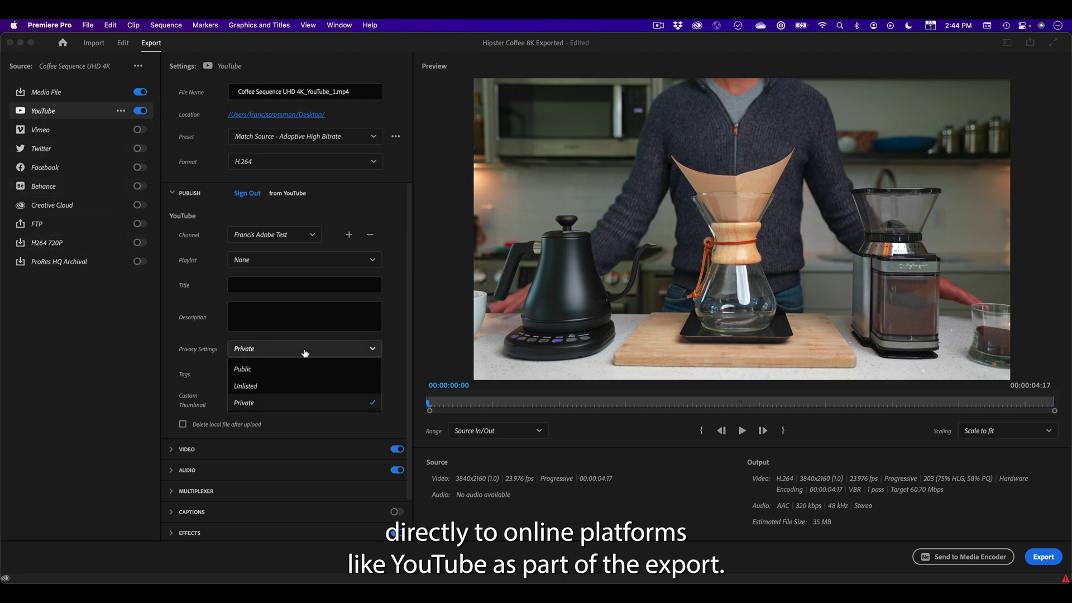
{"action": "left_click", "coordinate": [296, 403]}
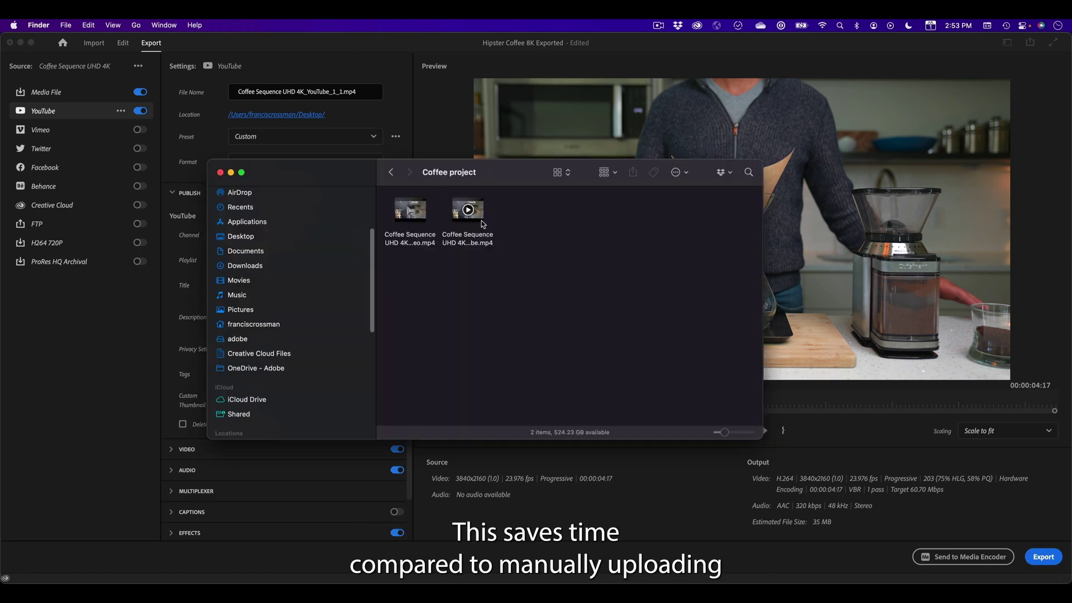
Step: Preview the exported YouTube video file from the Coffee project folder in Finder
{"action": "left_click", "coordinate": [482, 221]}
{"action": "key", "text": "space"}
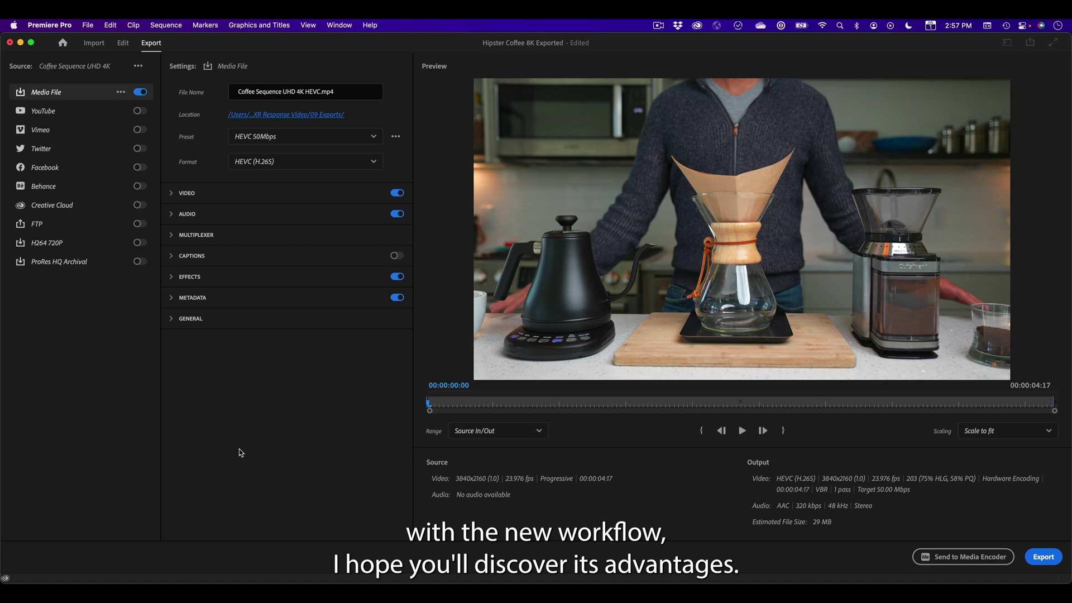
Step: Send the HEVC 50Mbps export to Media Encoder and open the queued item's multiplexer export settings
{"action": "left_click", "coordinate": [940, 559]}
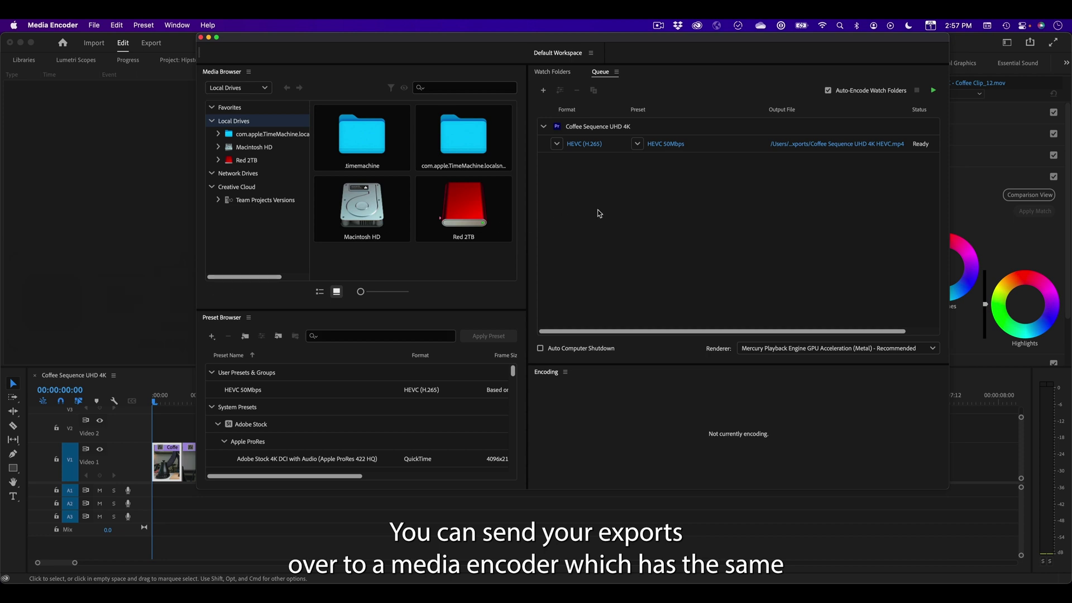
{"action": "left_click", "coordinate": [665, 145]}
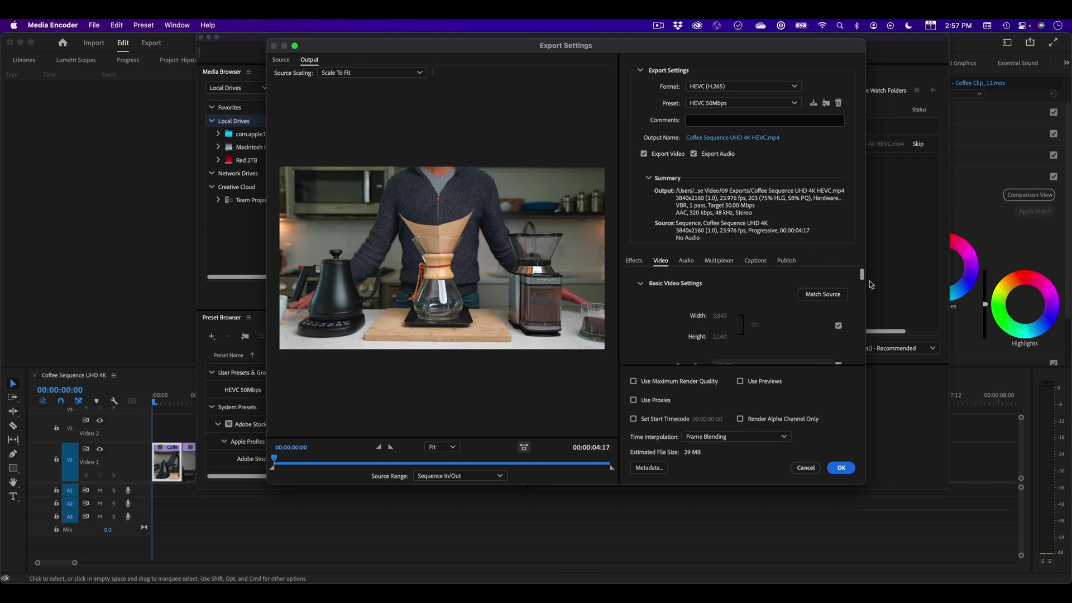
{"action": "left_click", "coordinate": [719, 260]}
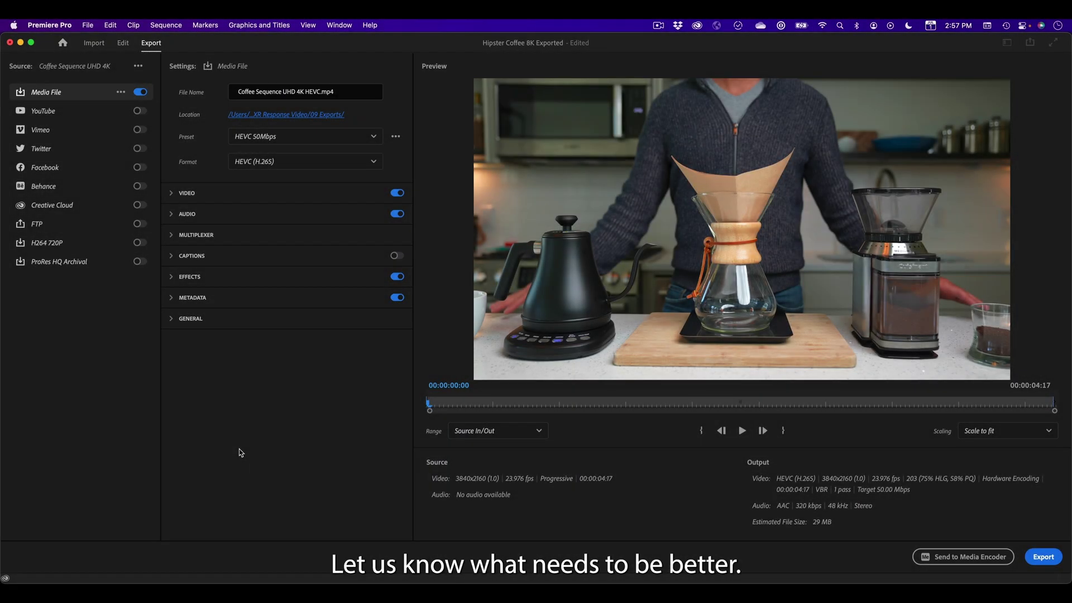